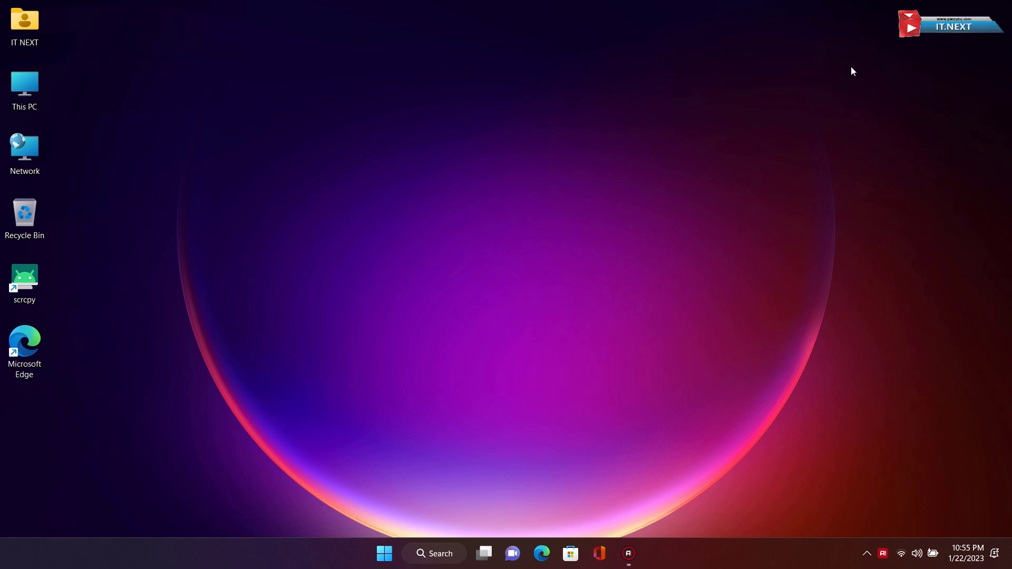
Step: Open the Start menu and scroll the pinned apps to reveal Google Chrome
left_click(380, 557)
scroll(395, 236, "down", 3)
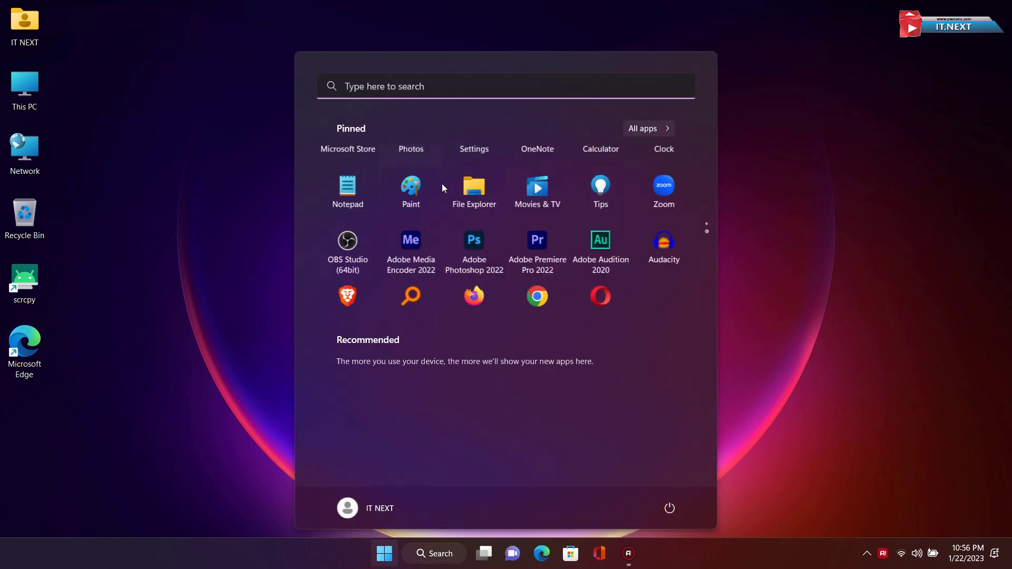
Step: Launch Google Chrome and search Google for 'copytrans'
left_click(523, 236)
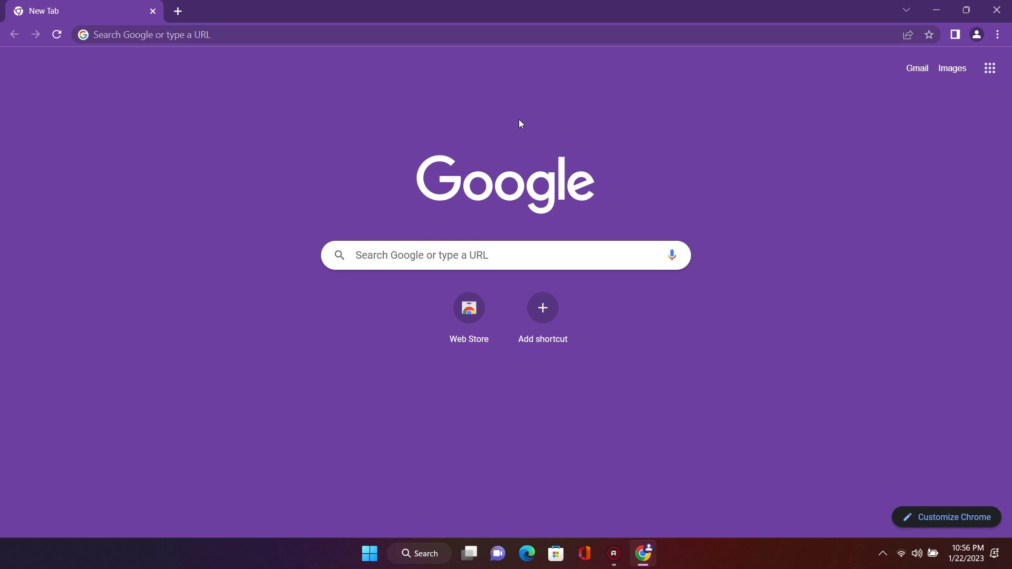
left_click(482, 255)
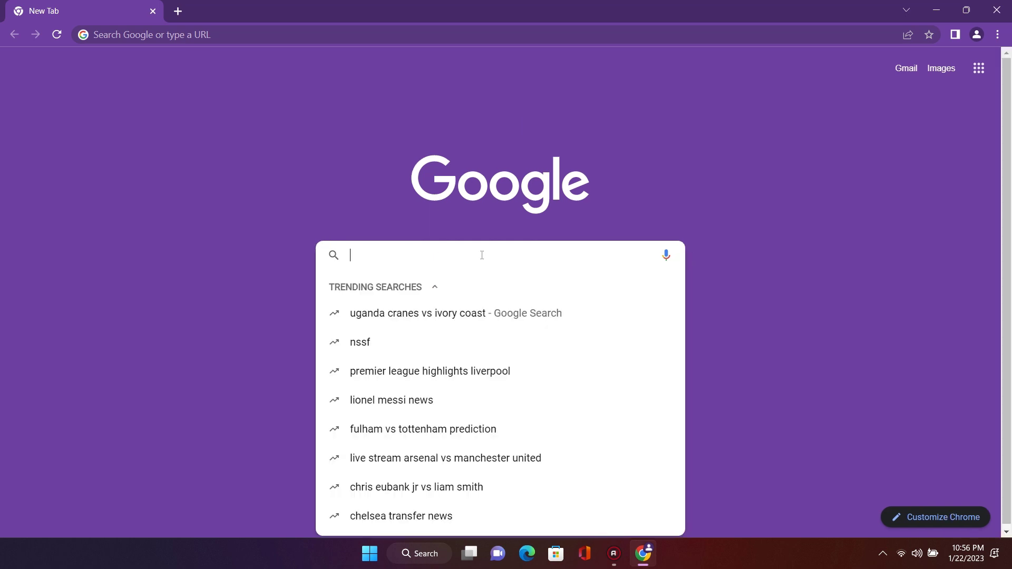
type("co")
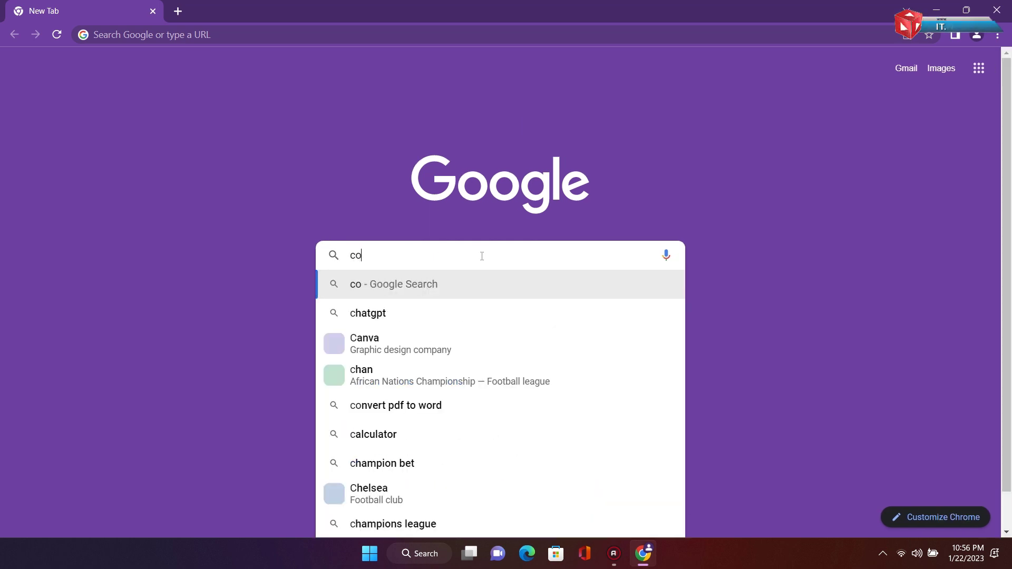
type("py")
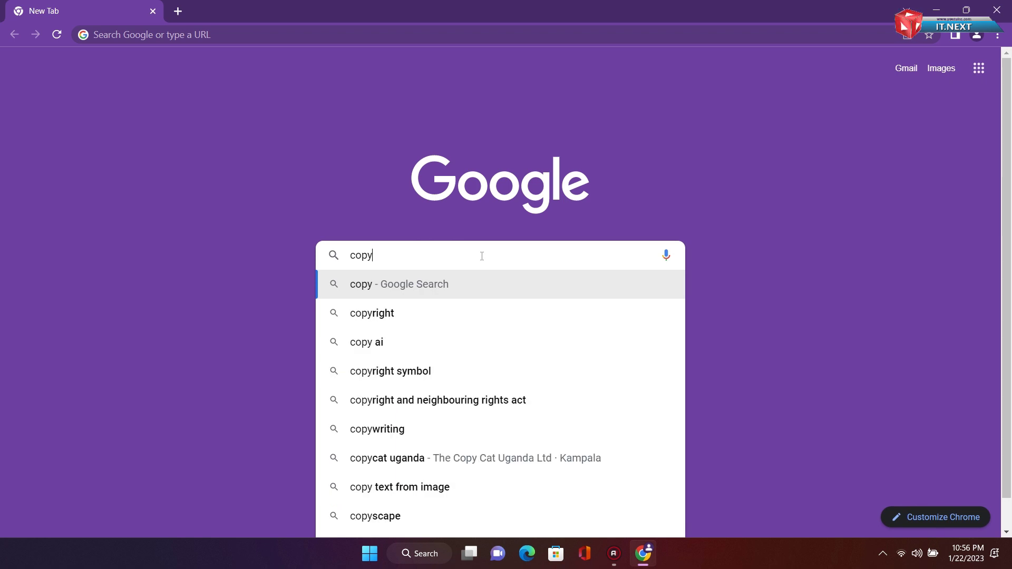
type("trans")
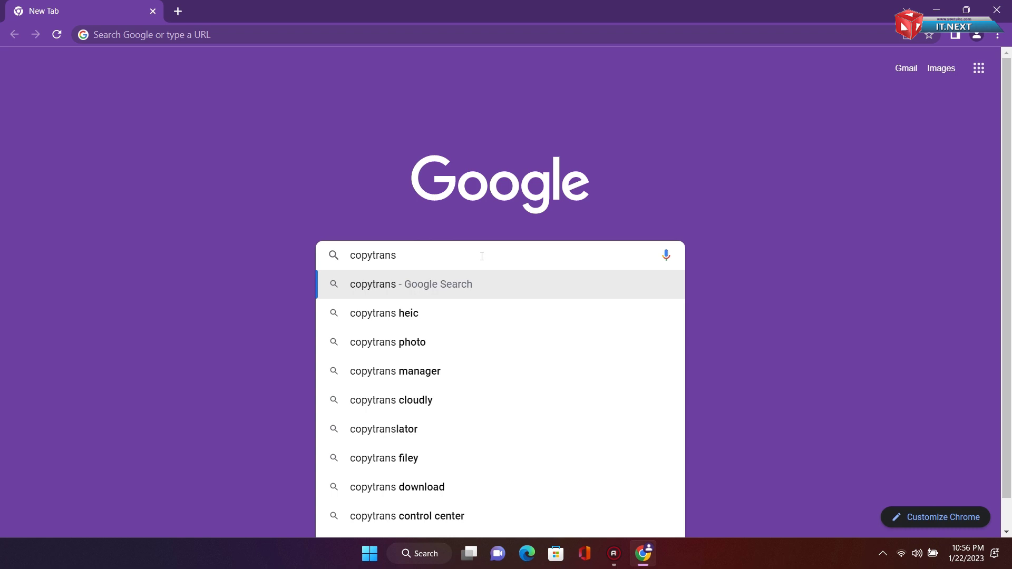
key("Return")
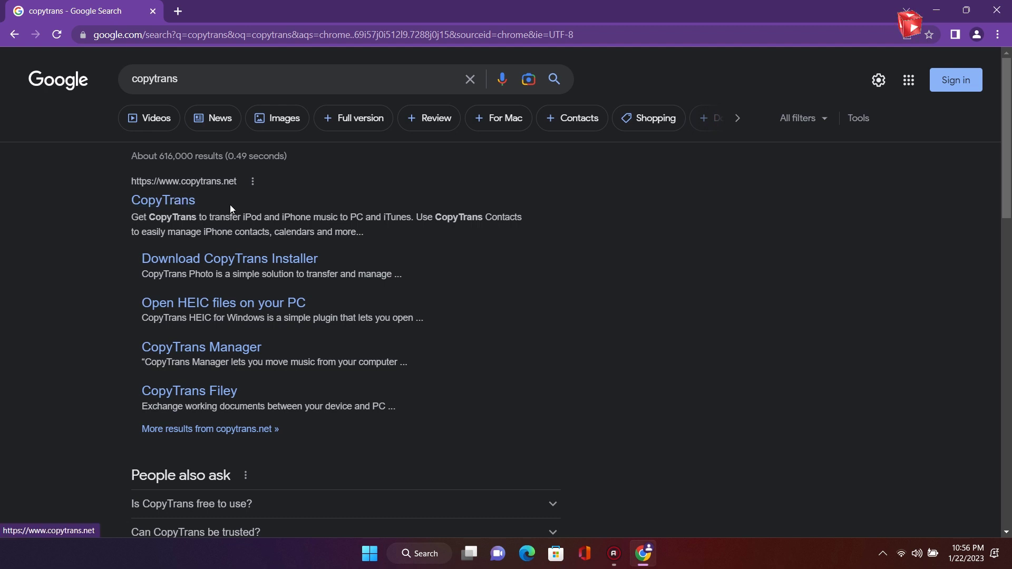
Step: Open the official copytrans.net result and browse its product range
left_click(176, 203)
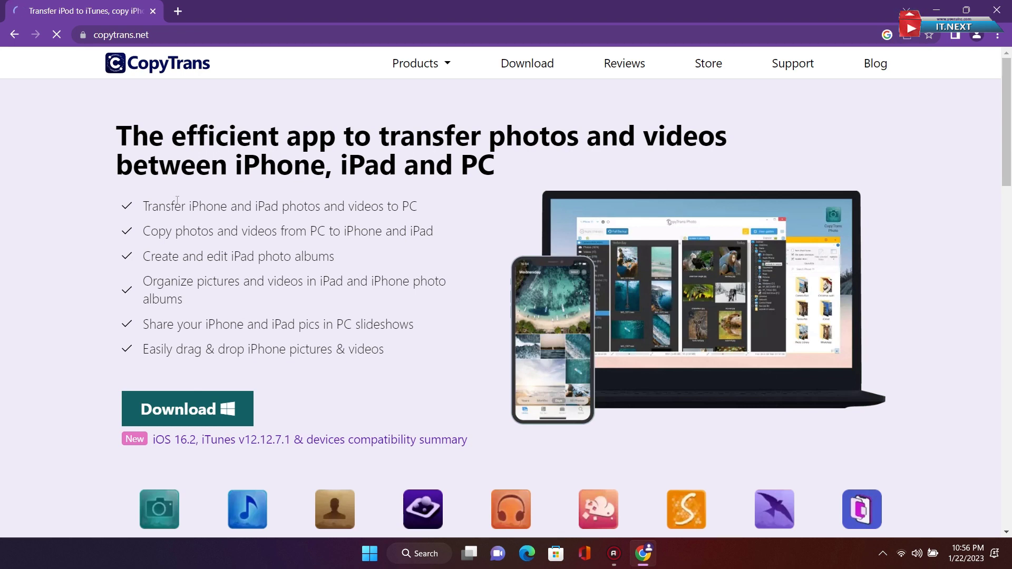
scroll(183, 241, "down", 5)
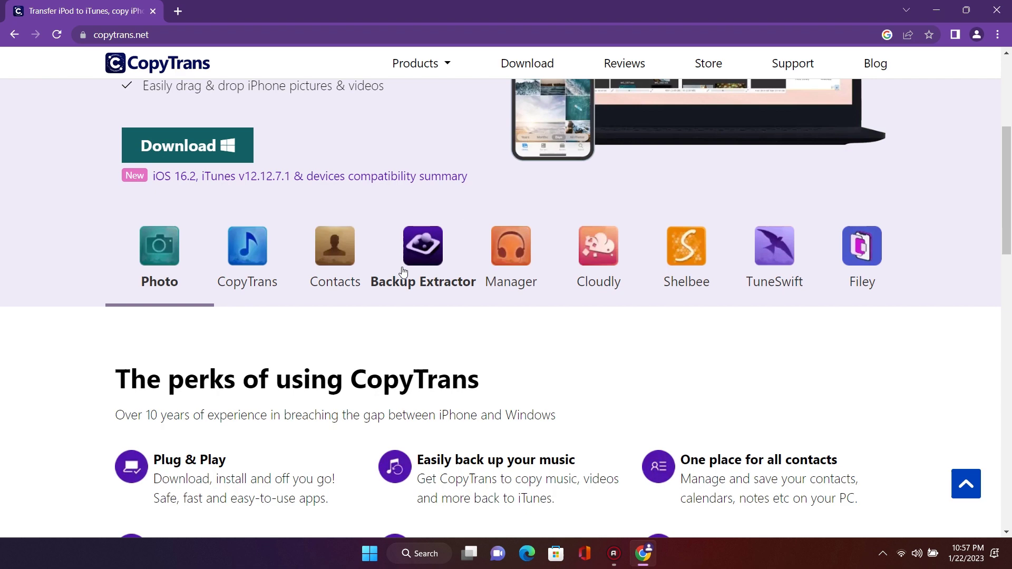
scroll(248, 332, "down", 3)
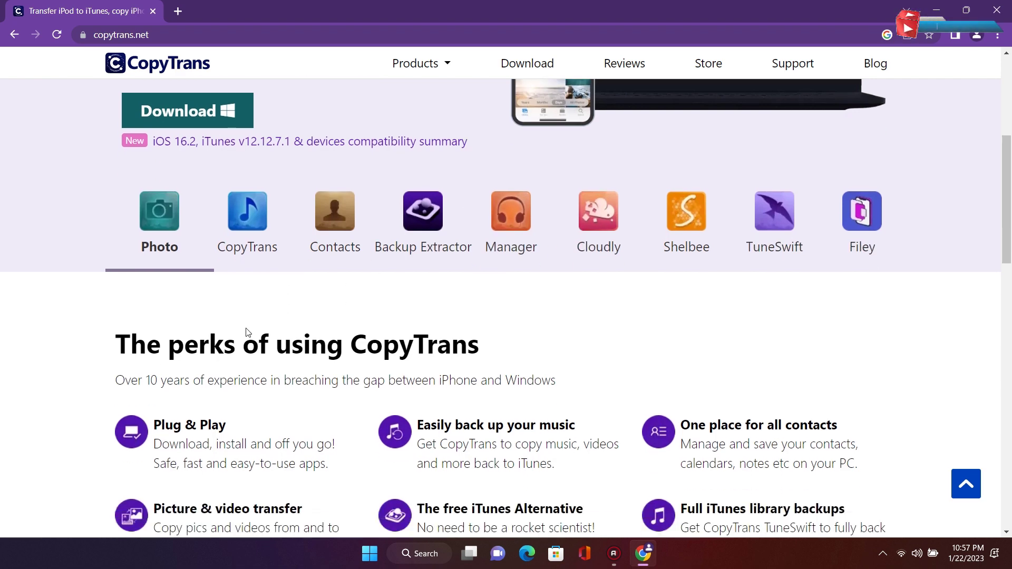
scroll(248, 332, "up", 8)
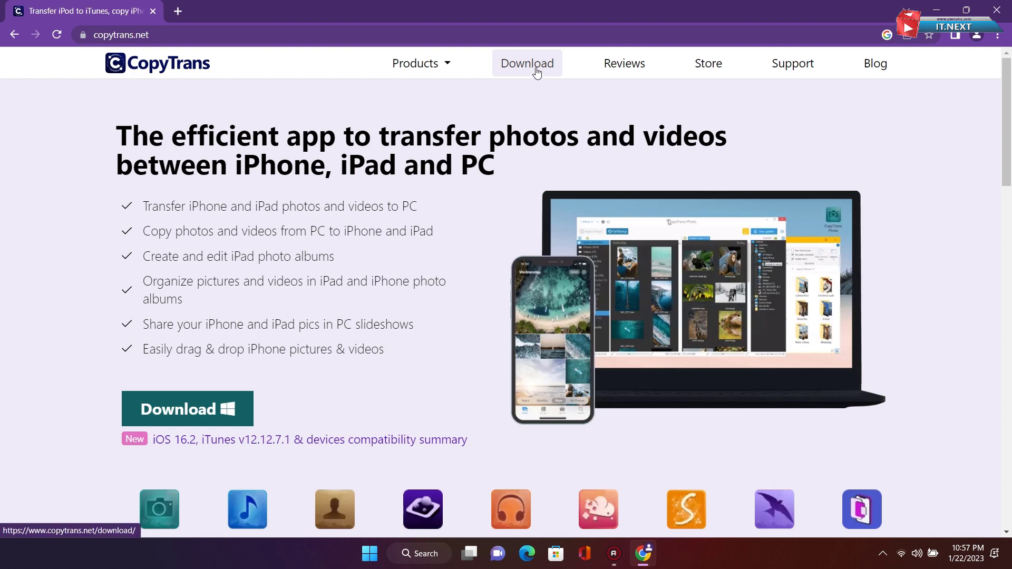
Step: Download the CopyTrans installer from the site's Download page
left_click(527, 64)
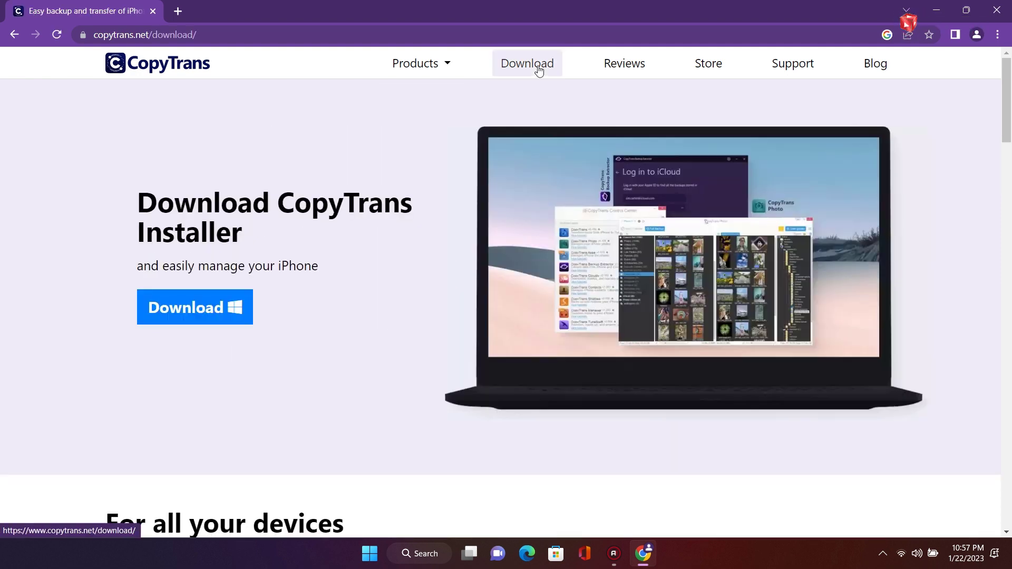
scroll(238, 153, "down", 7)
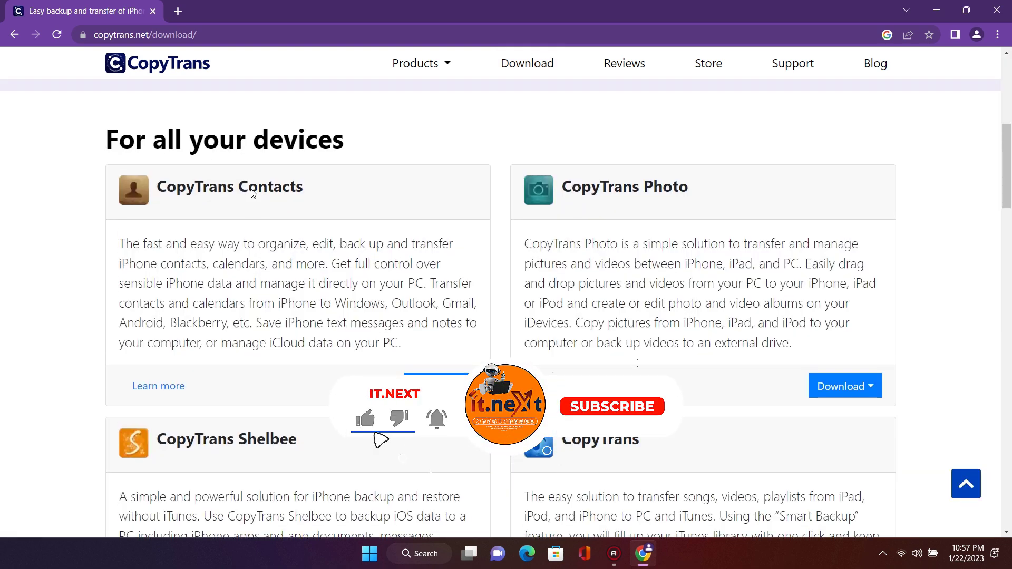
scroll(238, 152, "up", 4)
left_click(227, 117)
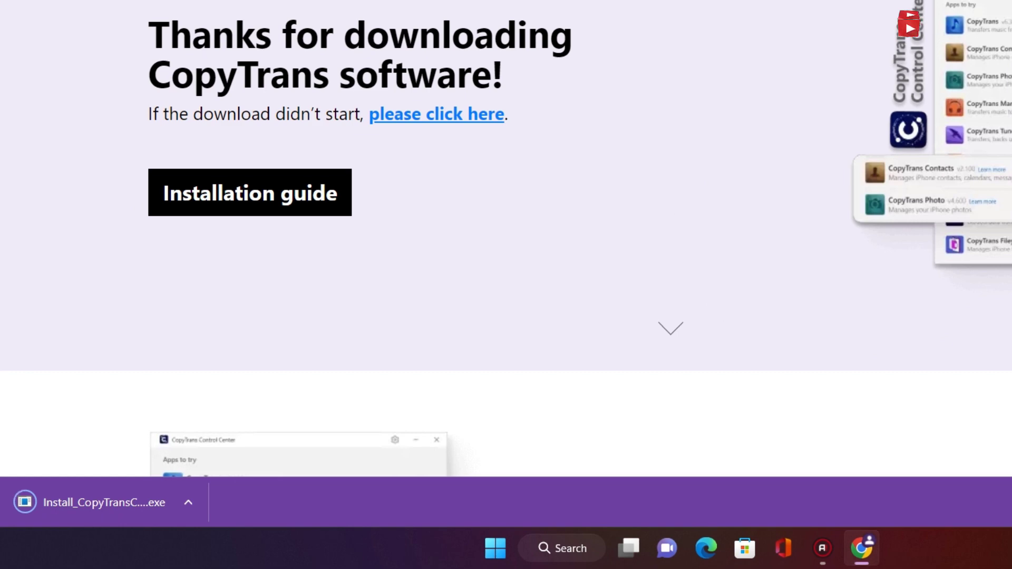
Step: Run the downloaded Install_CopyTransC….exe from Chrome's download bar
left_click(38, 504)
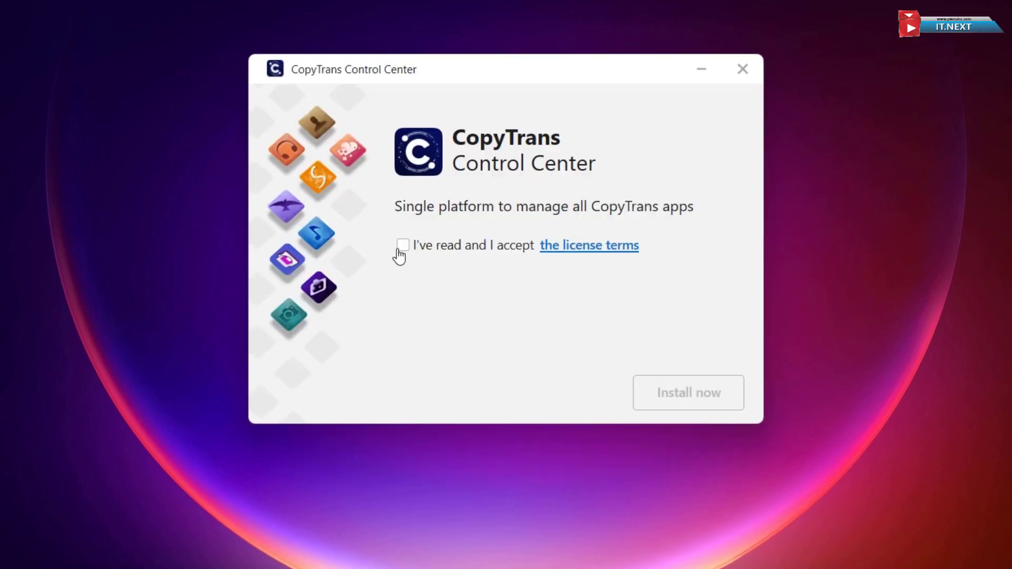
Step: Accept the license terms and install CopyTrans Control Center
left_click(401, 248)
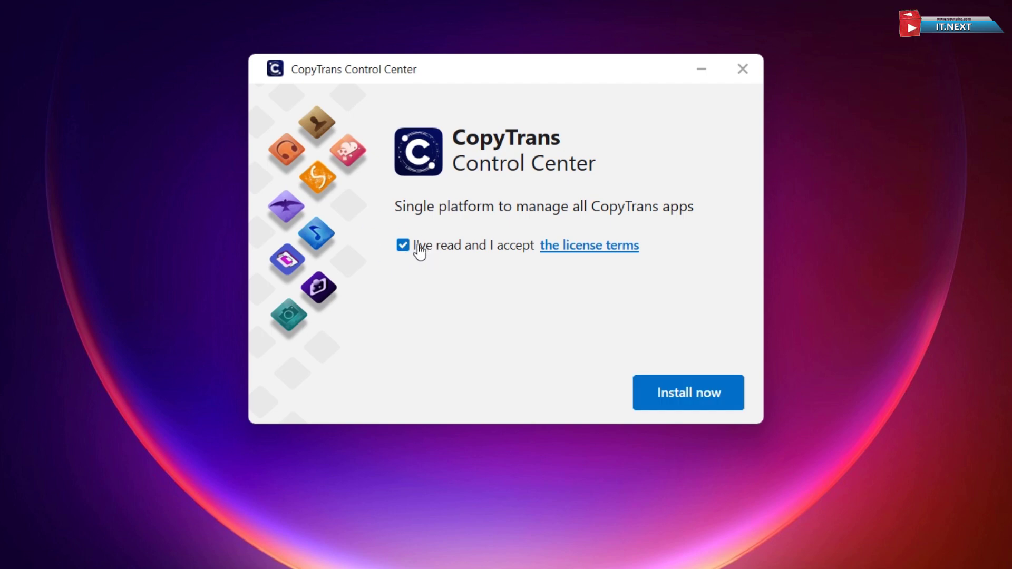
left_click(693, 393)
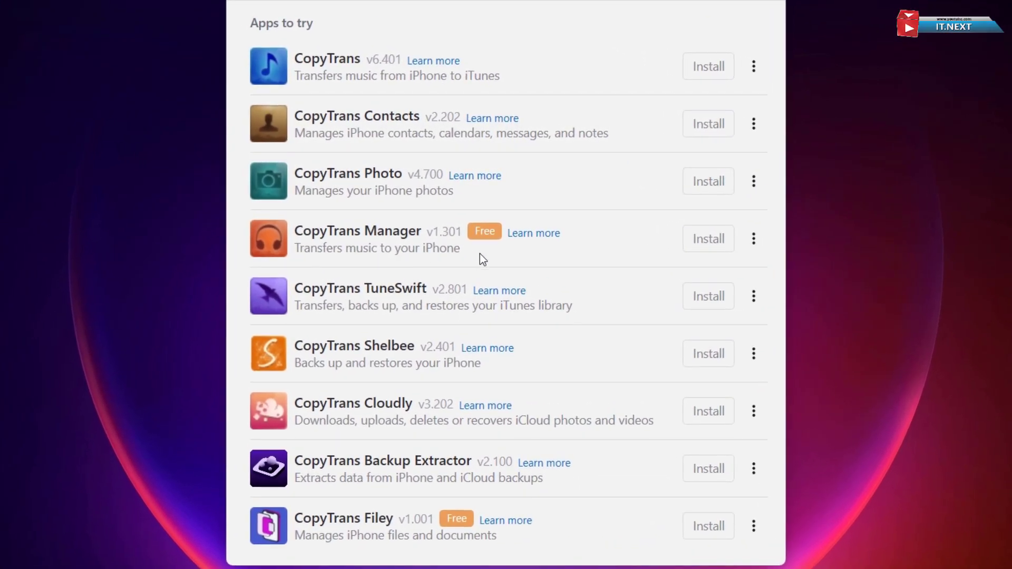
Step: Install CopyTrans Manager from the Apps to try list and start it
left_click(711, 242)
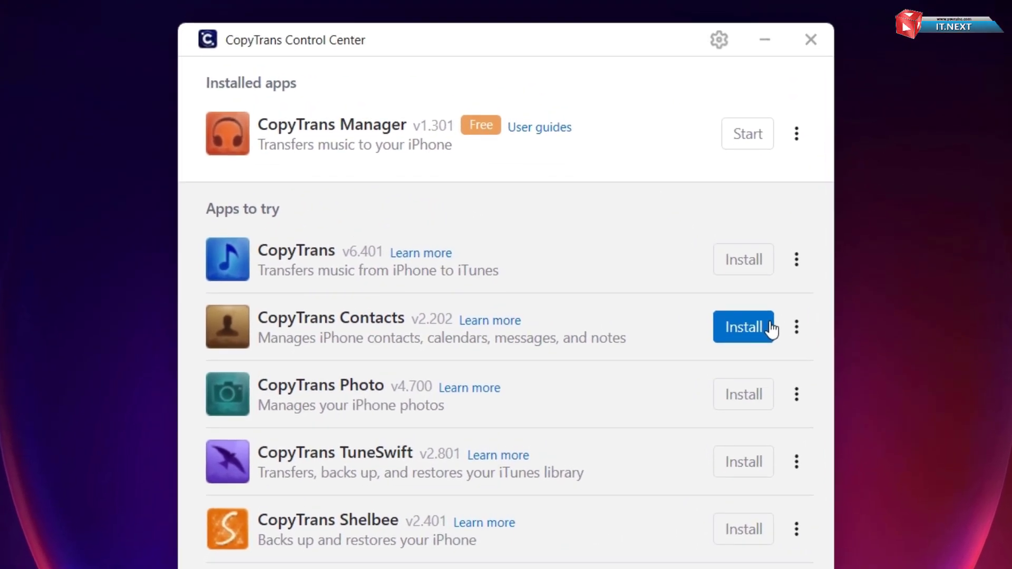
left_click(756, 143)
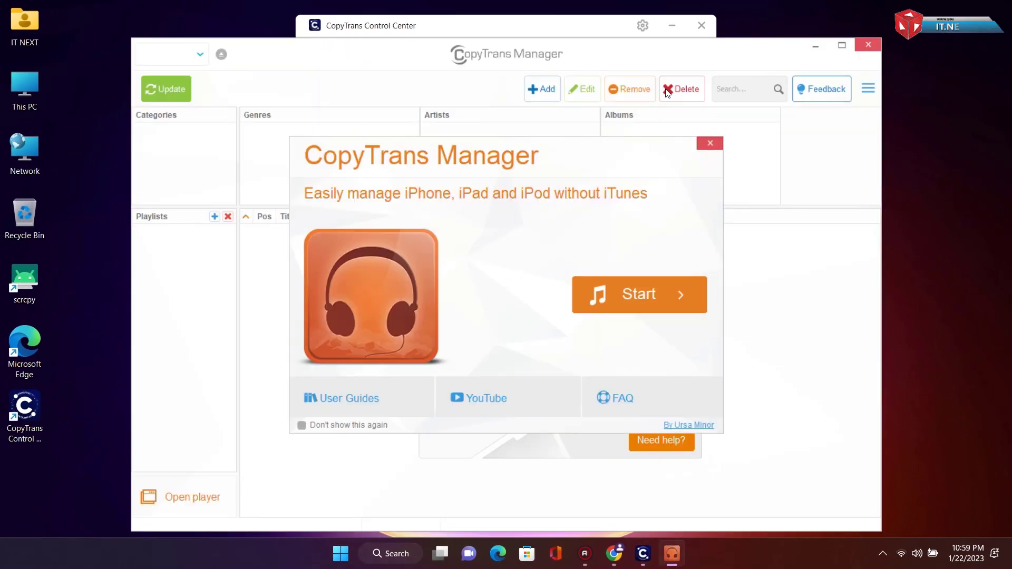
Step: Close Control Center, reposition the Manager window, and approve the helper's UAC prompt
left_click(695, 24)
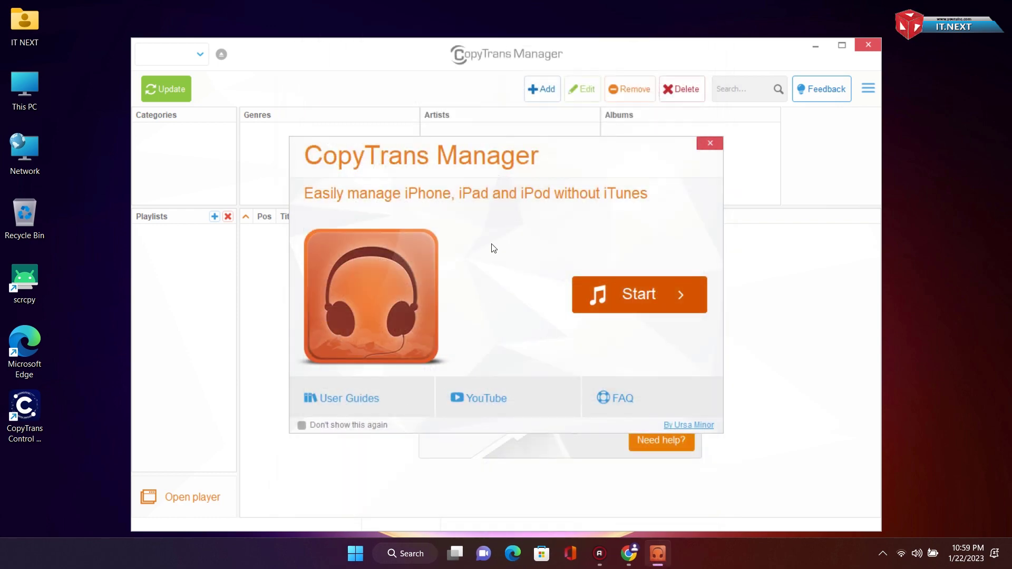
left_click_drag(546, 52, 515, 48)
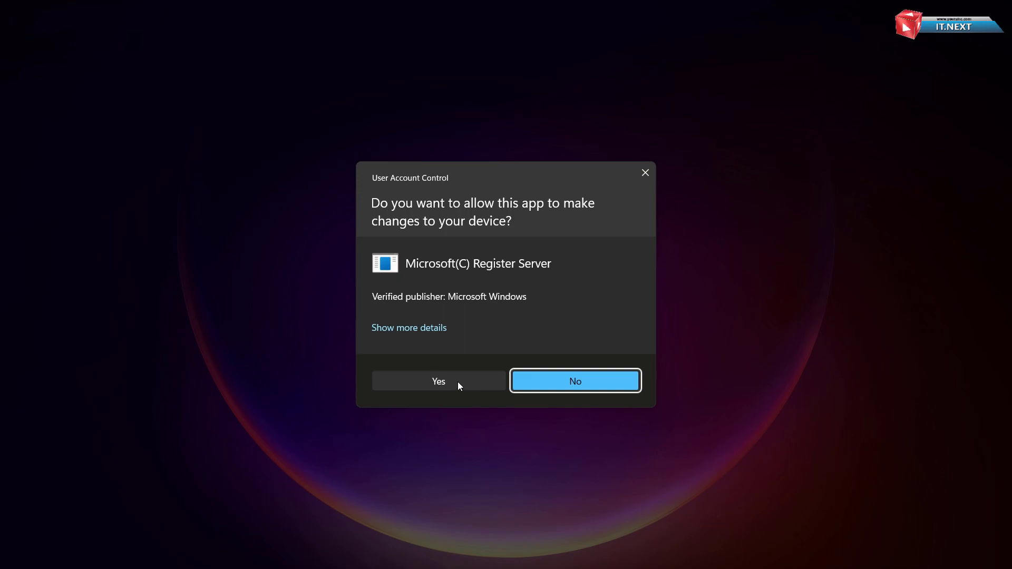
left_click(458, 382)
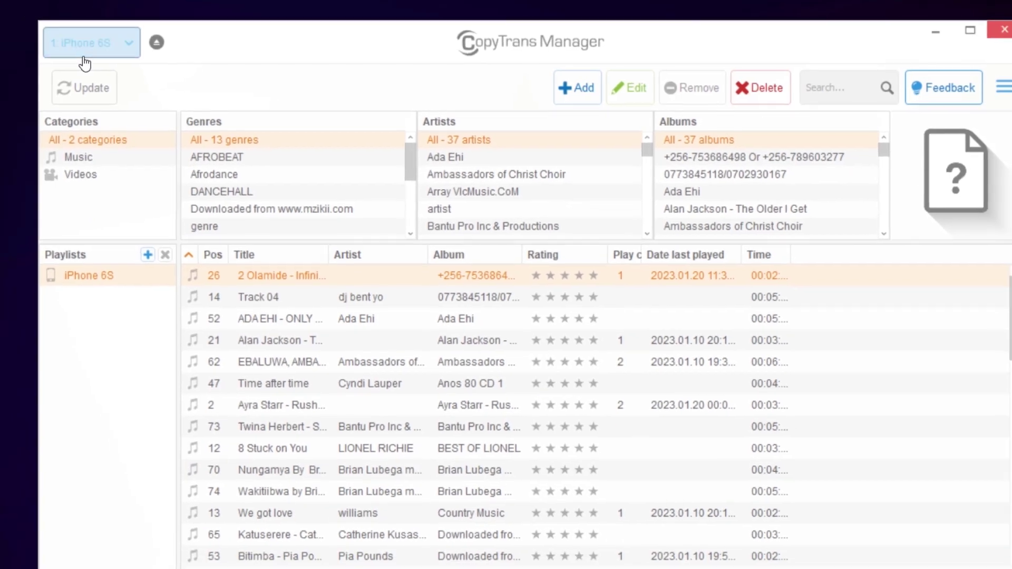
Step: Drag the Ellie Goulding MP3 from the desktop into the iPhone 6S track list
scroll(489, 436, "down", 2)
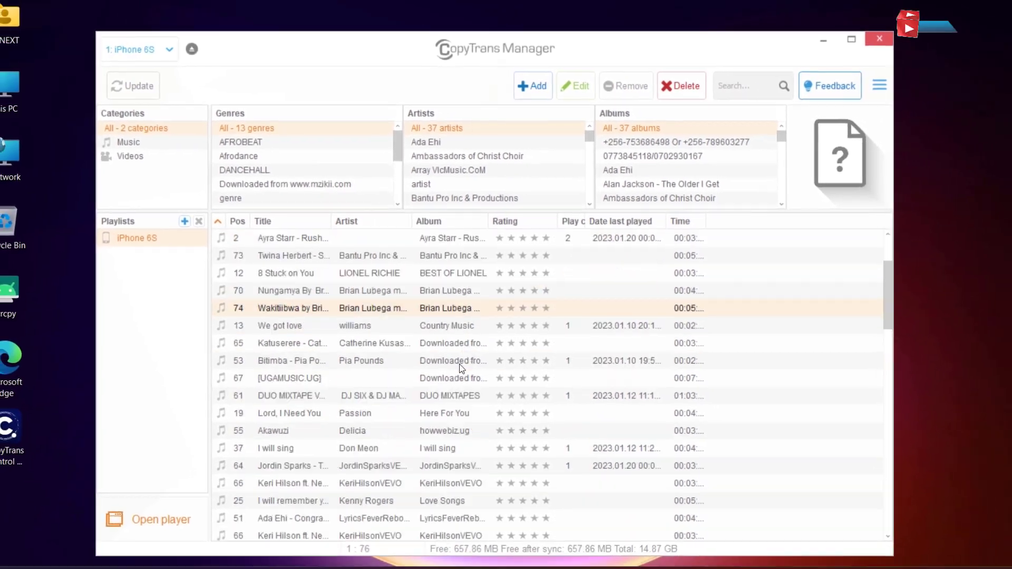
scroll(461, 367, "down", 15)
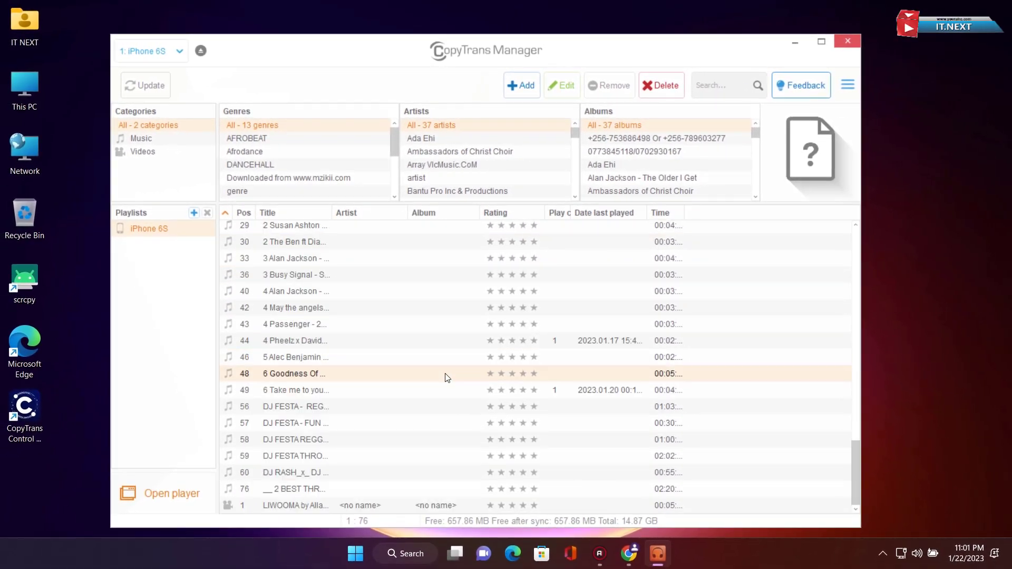
scroll(443, 378, "up", 15)
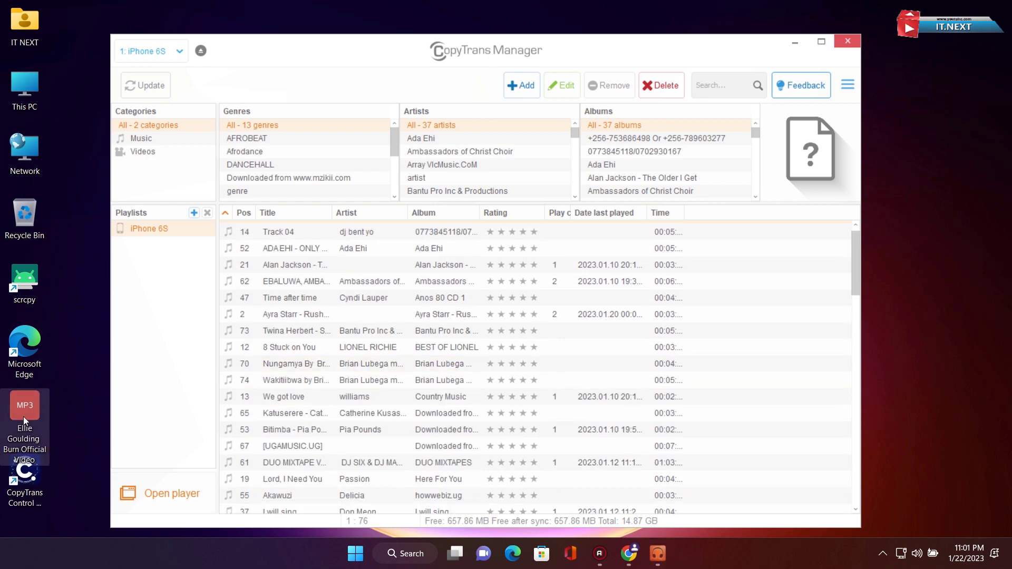
left_click_drag(22, 405, 715, 232)
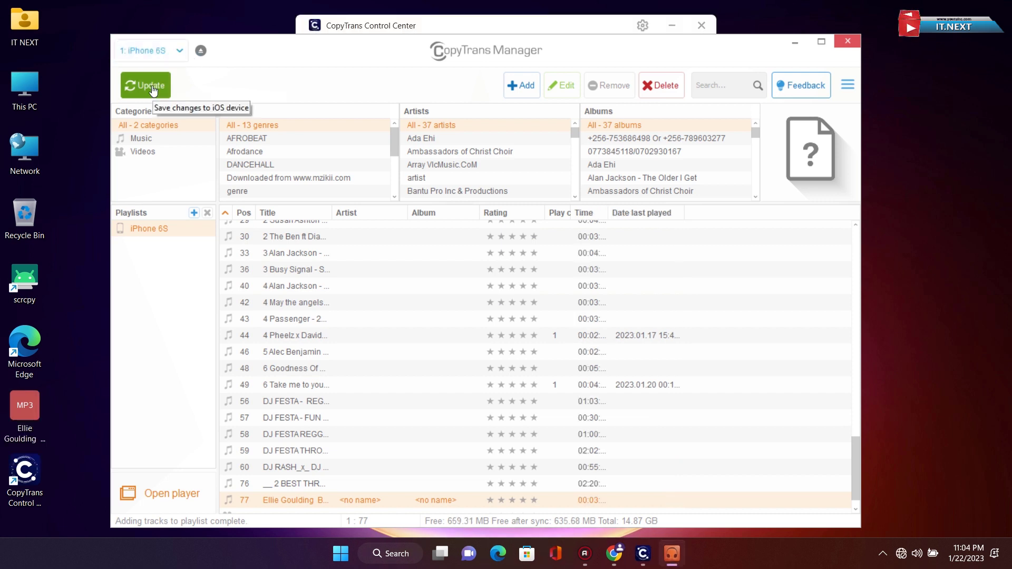
Step: Sync the new track to the iPhone 6S with Update, then browse the track list
left_click(152, 85)
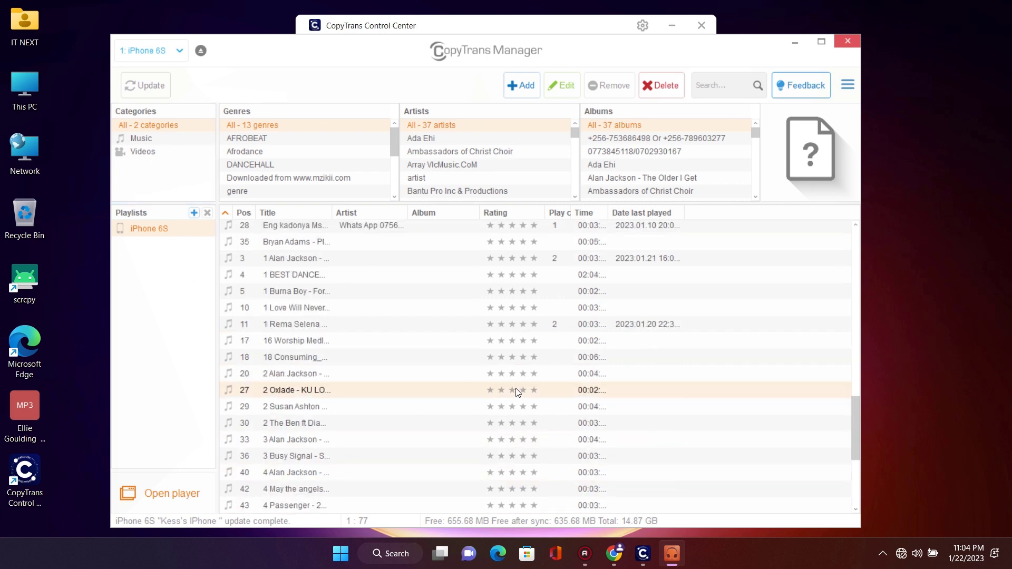
left_click(721, 362)
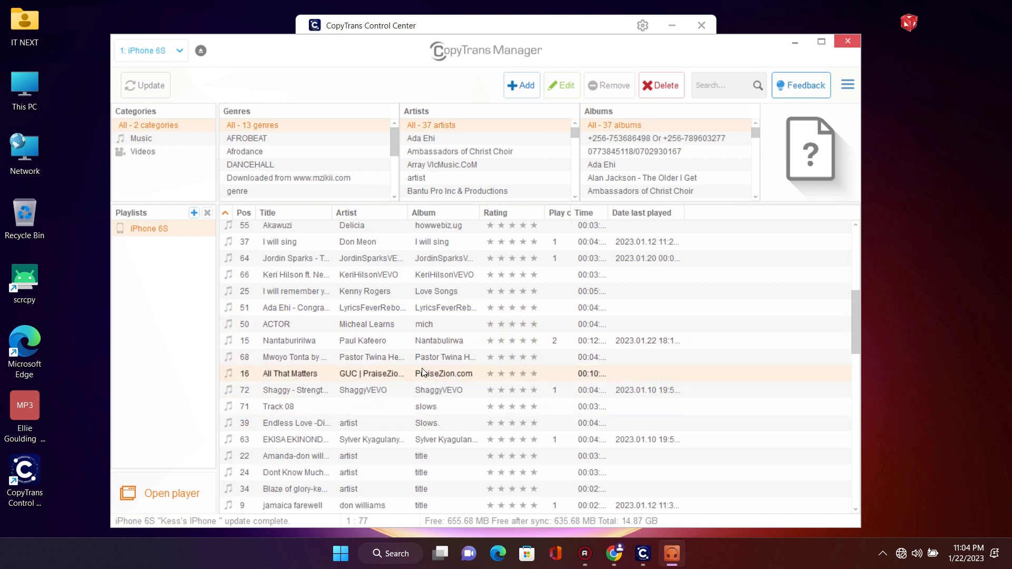
left_click(362, 340)
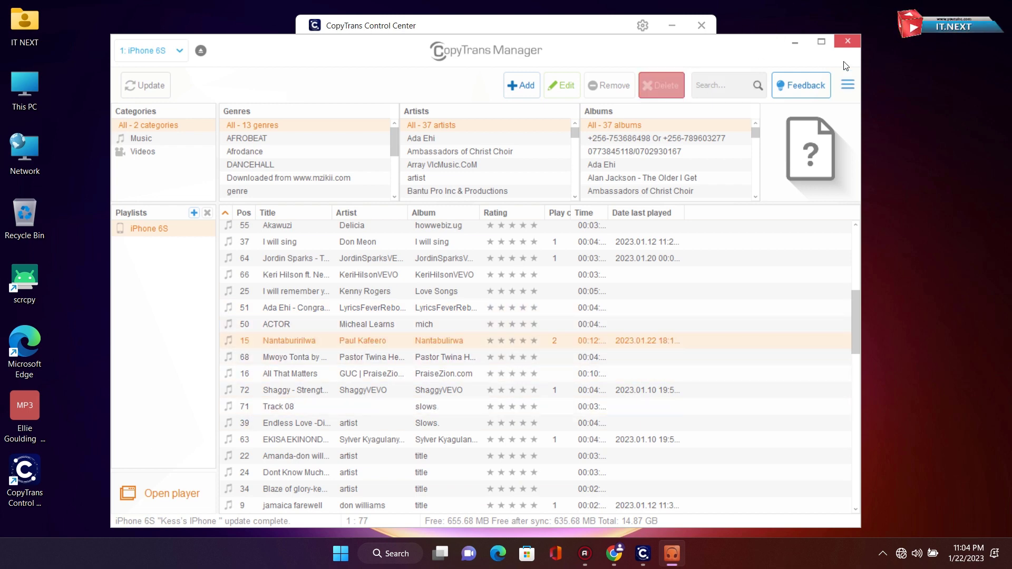
scroll(762, 278, "up", 4)
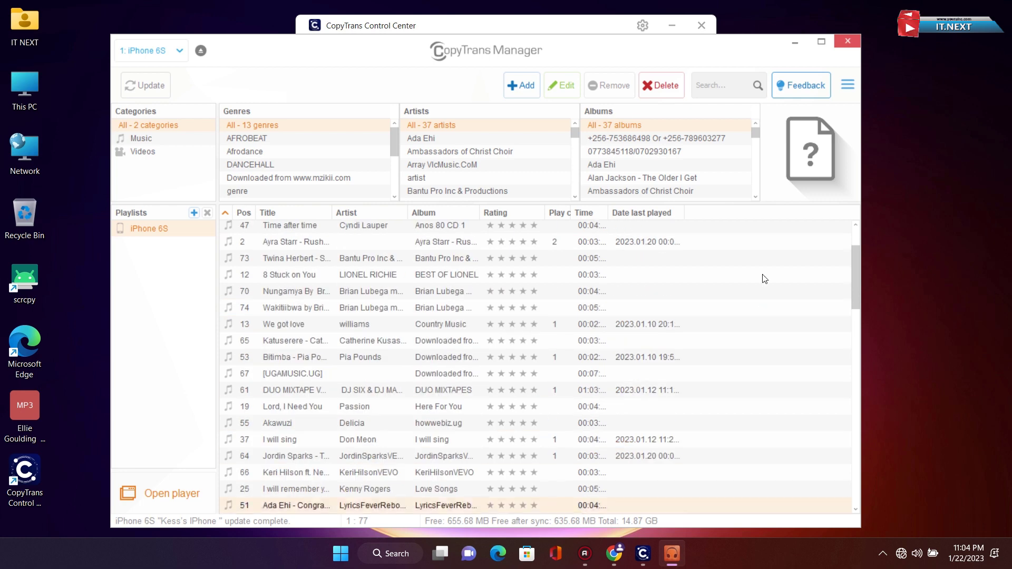
Step: Close the CopyTrans Manager and CopyTrans Control Center windows
left_click(842, 43)
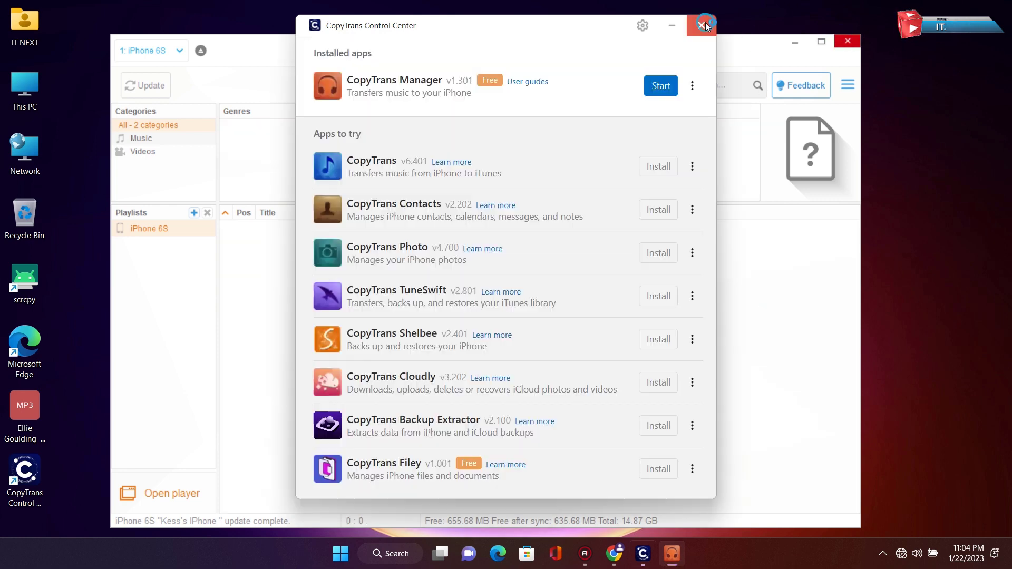
left_click(705, 22)
left_click(847, 42)
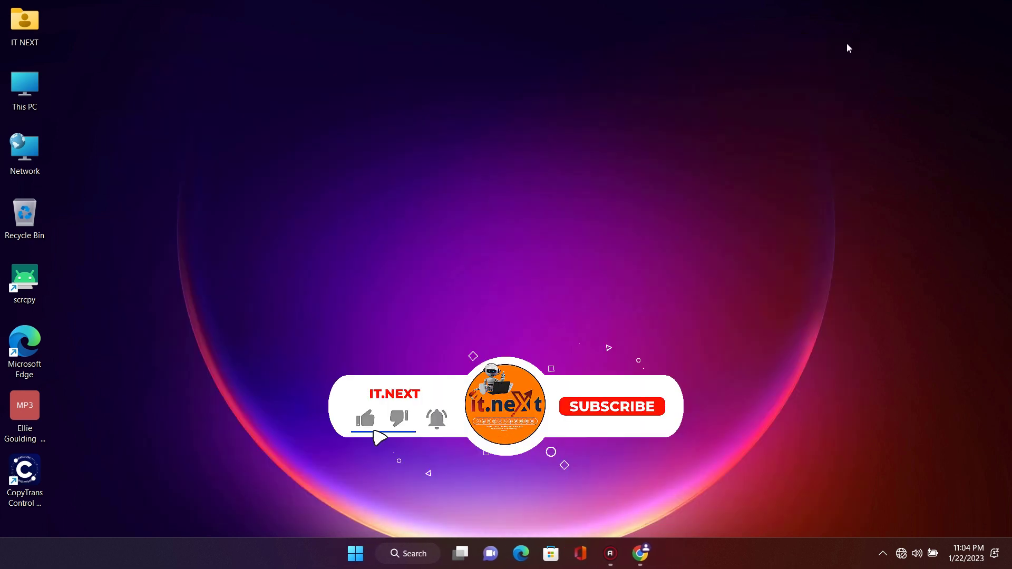
Step: Refresh the Windows desktop from its right-click menu
right_click(615, 152)
left_click(651, 208)
right_click(649, 188)
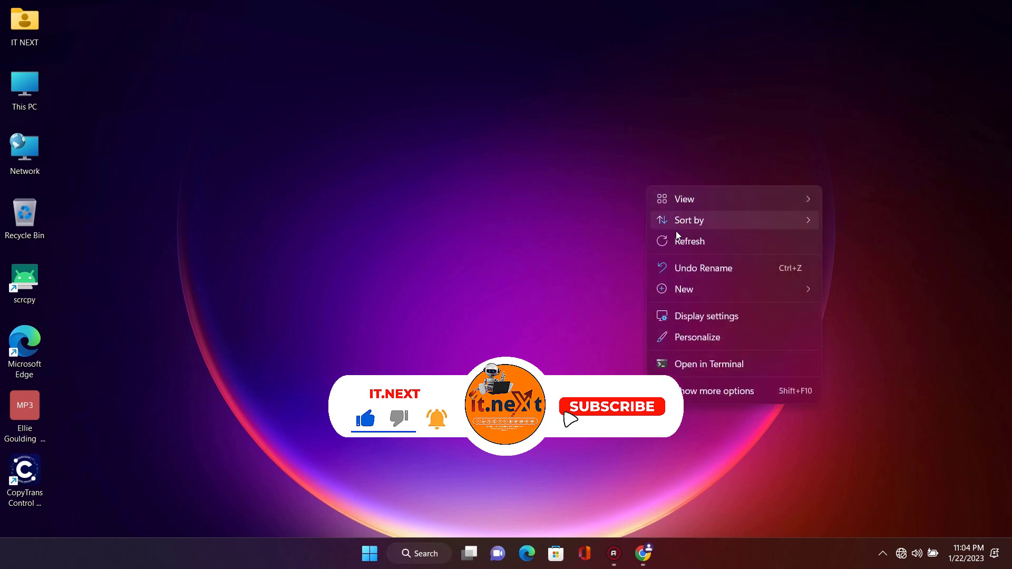